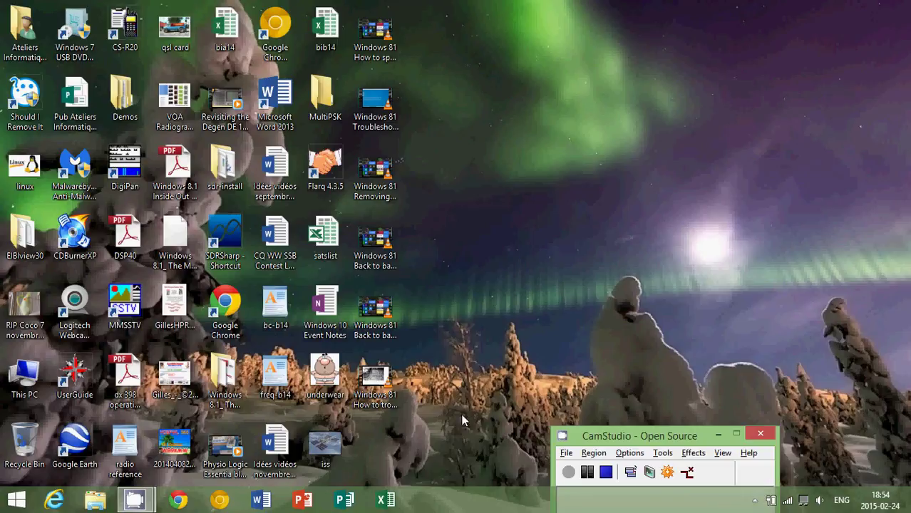
Step: Switch from the desktop to the Windows 8.1 Start screen using the Windows key
key("super")
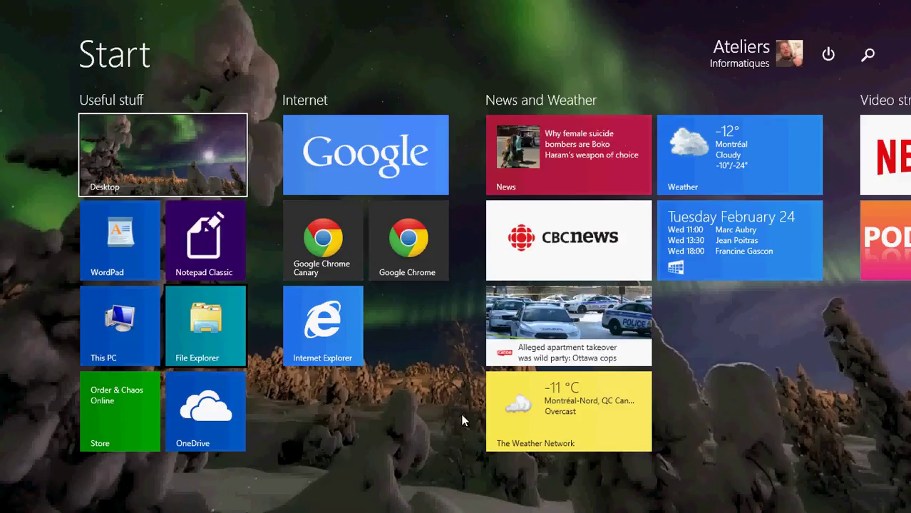
Step: Show and dismiss the Start screen customization options, then return to the desktop
right_click(265, 28)
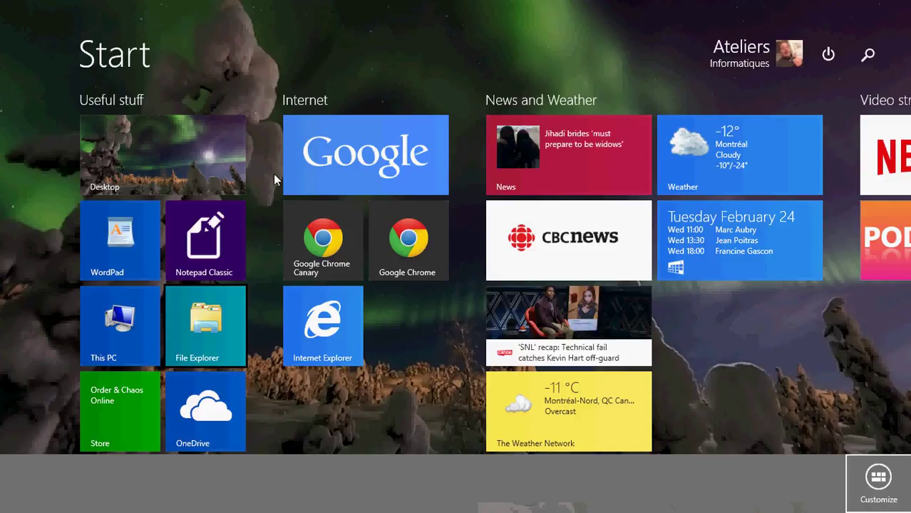
left_click(311, 423)
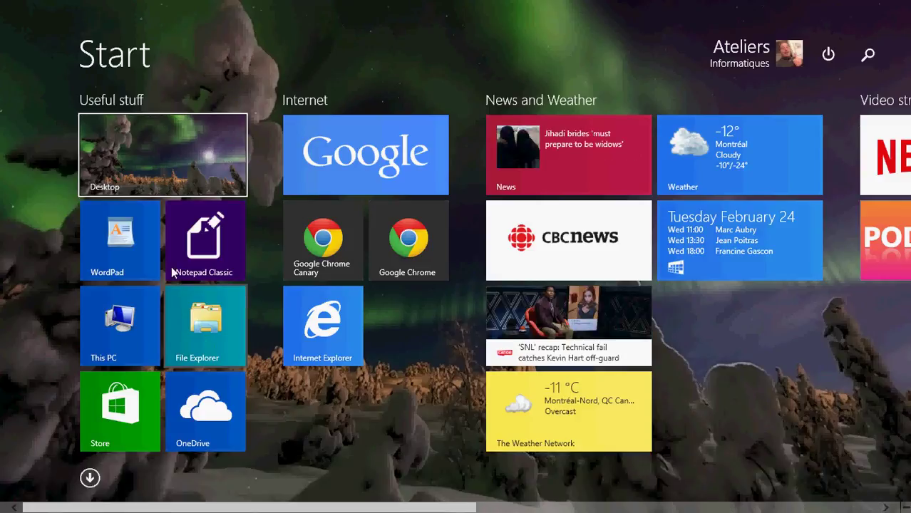
left_click(163, 164)
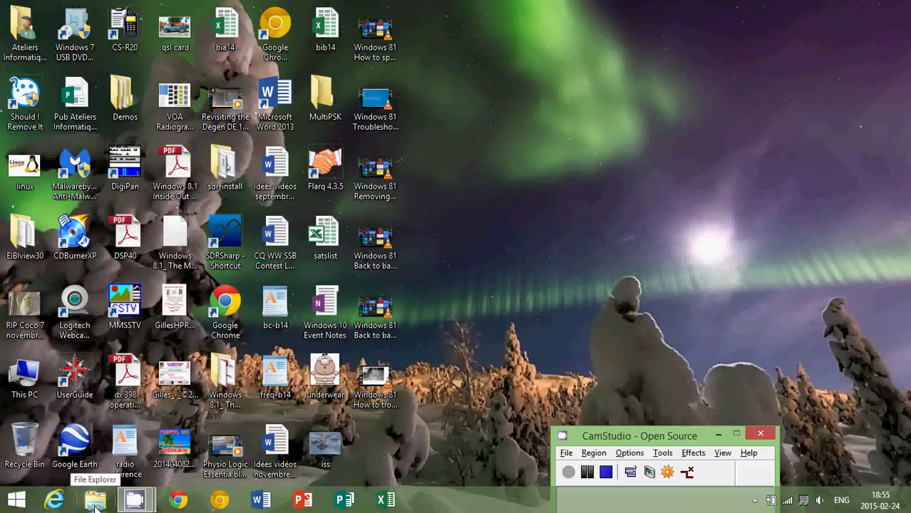
Step: Search for 'file ex' and launch File Explorer from the results
mouse_move(910, 510)
left_click(882, 132)
type("file explorer")
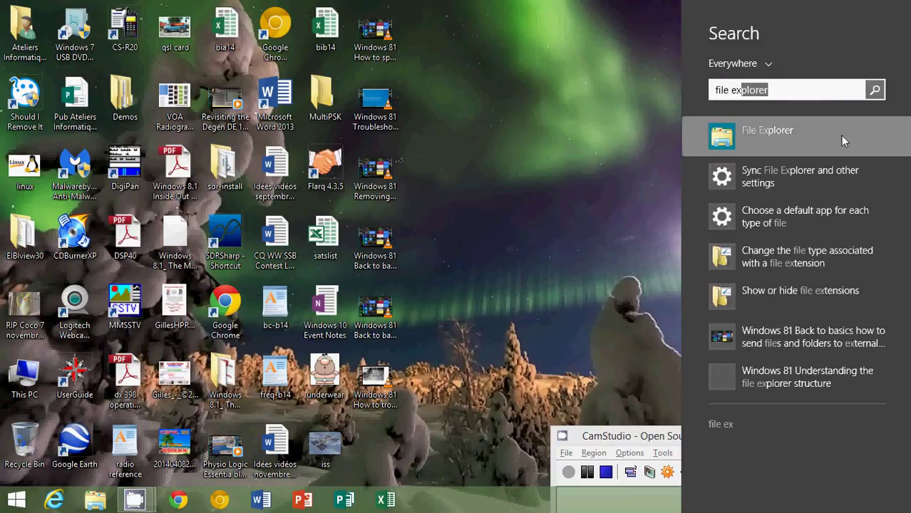
left_click(792, 133)
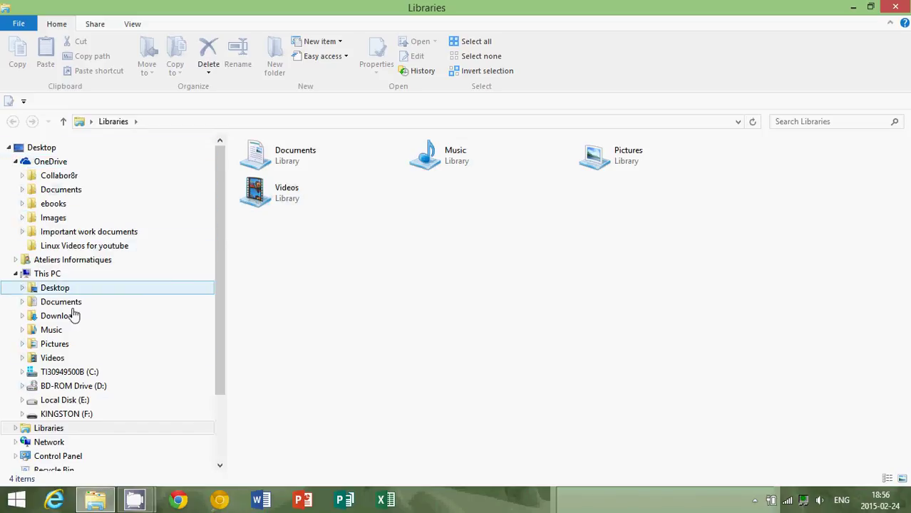
Step: Turn the View tab's Navigation pane off, then back on
scroll(67, 331, "down", 2)
scroll(67, 331, "down", 1)
scroll(67, 330, "up", 4)
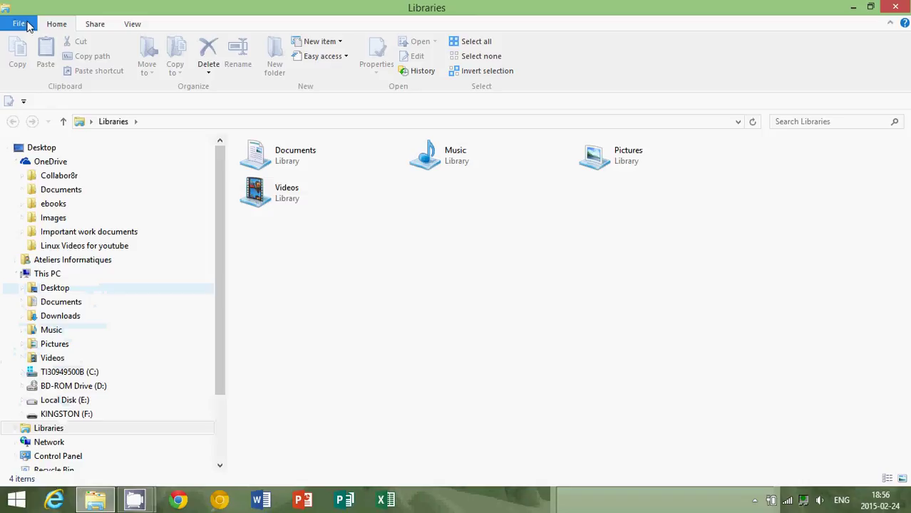
left_click(132, 24)
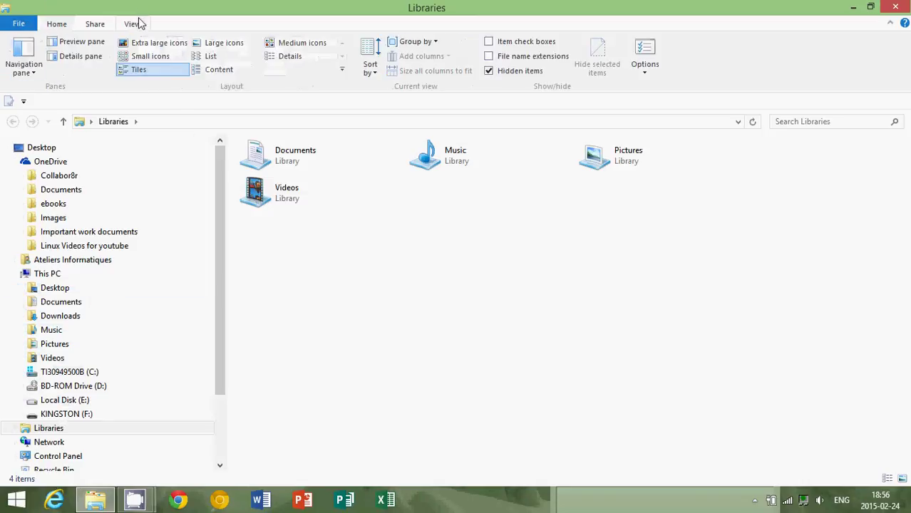
left_click(28, 74)
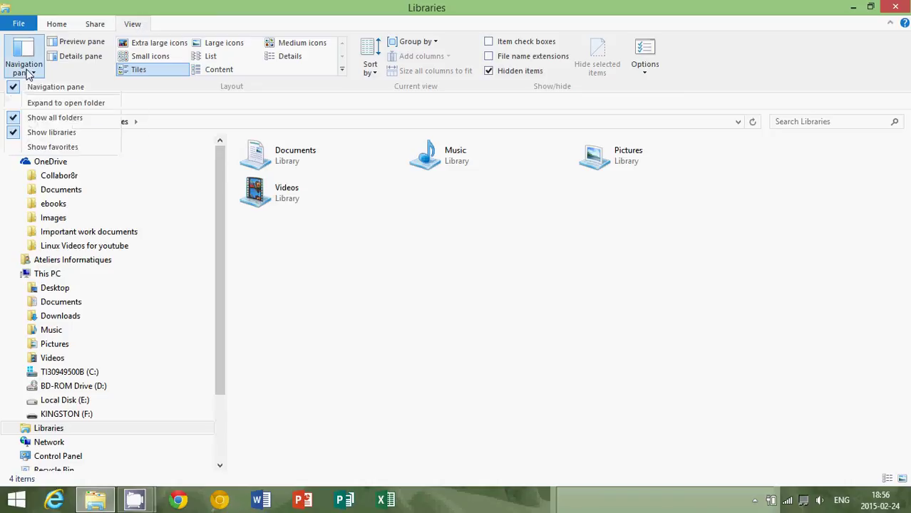
left_click(59, 92)
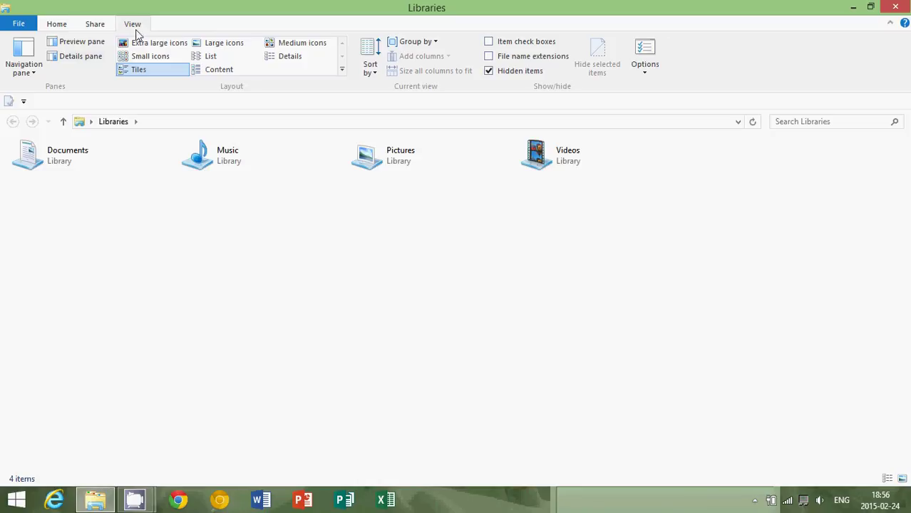
left_click(25, 53)
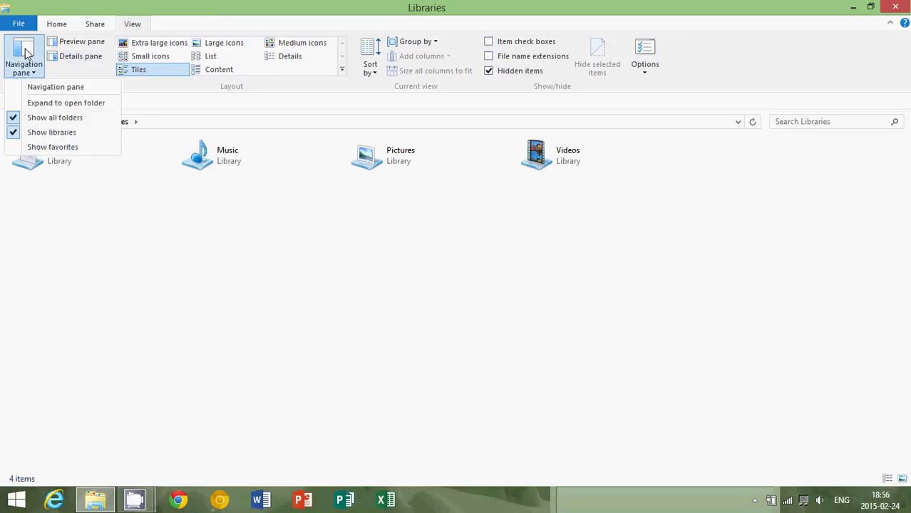
left_click(30, 88)
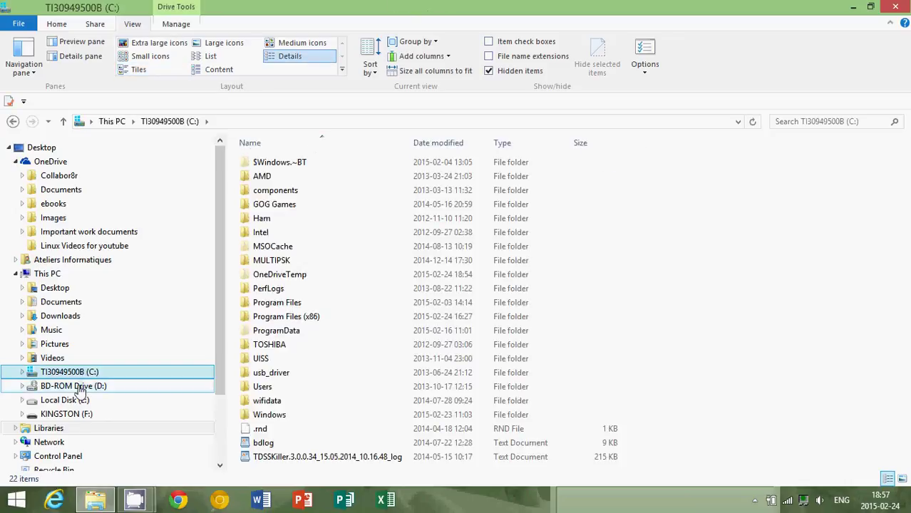
Step: Open Local Disk (E:) from the navigation pane
left_click(77, 402)
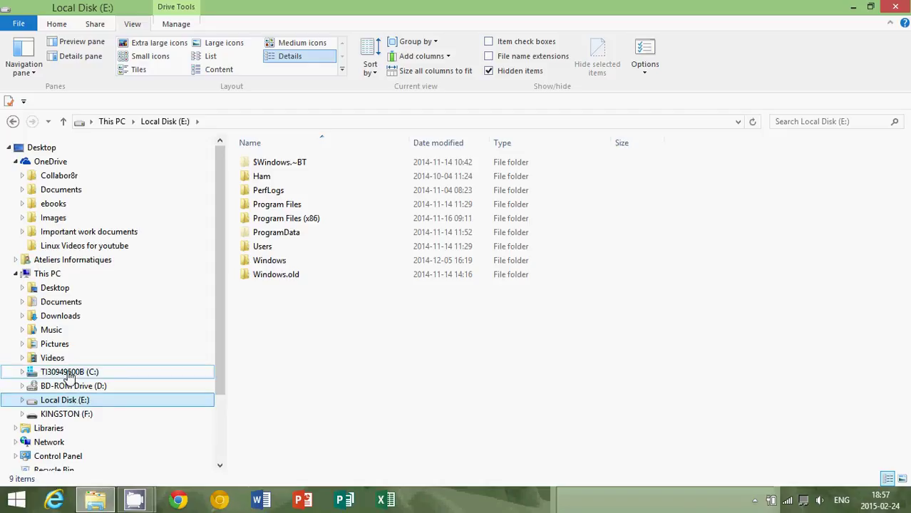
Step: Open TI30949500B (C:) Properties, review 337 GB used and 194 GB free, then cancel
right_click(69, 378)
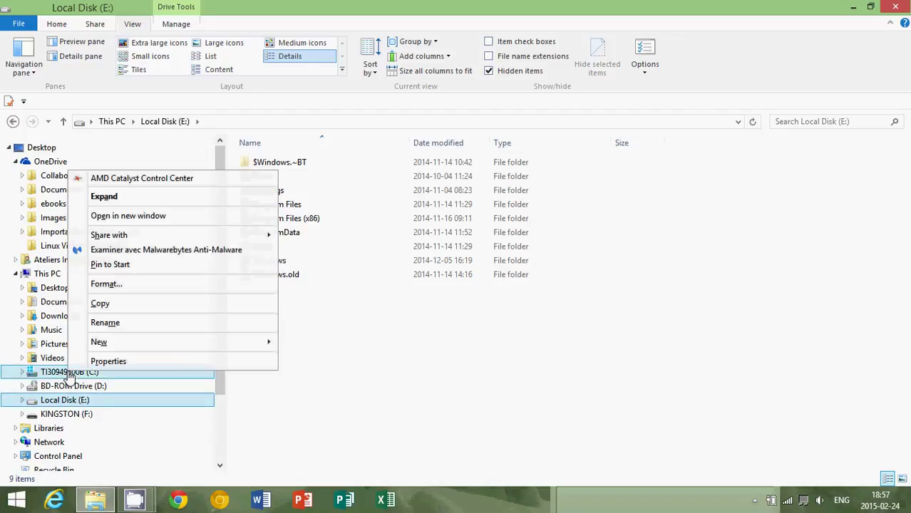
left_click(54, 376)
right_click(55, 377)
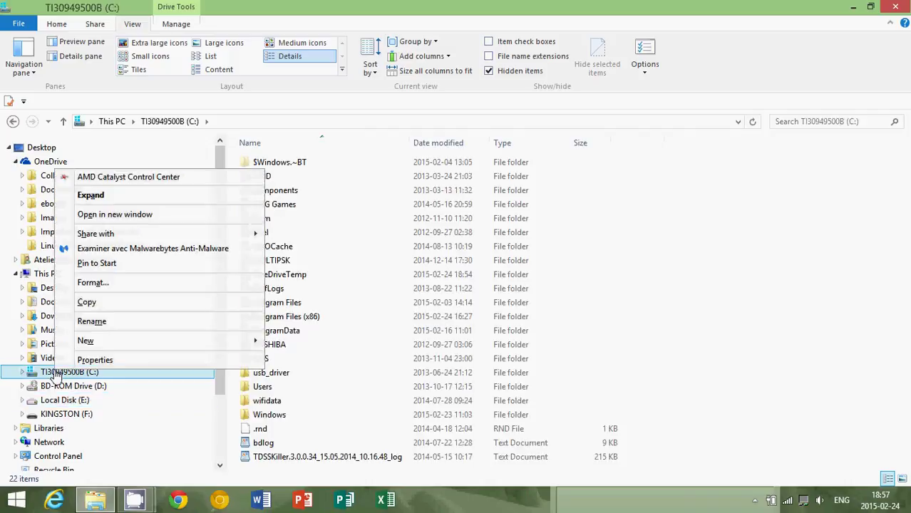
left_click(99, 361)
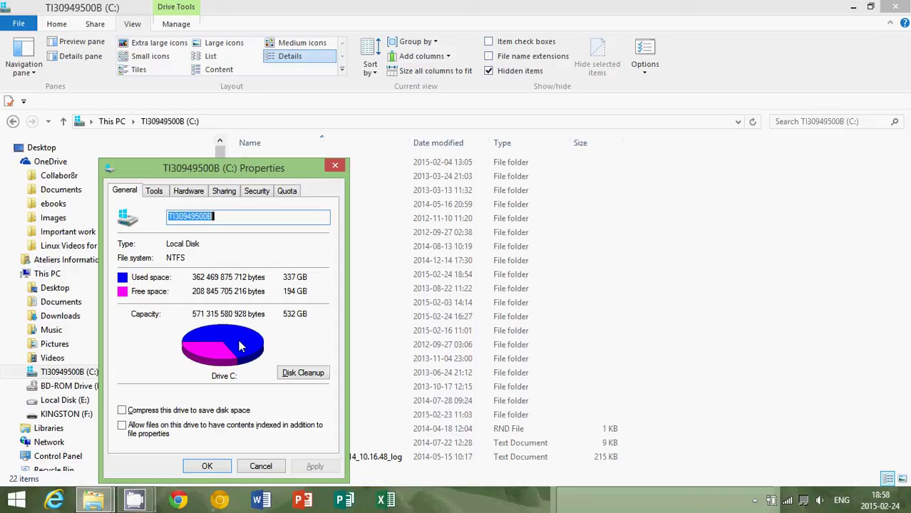
left_click(260, 466)
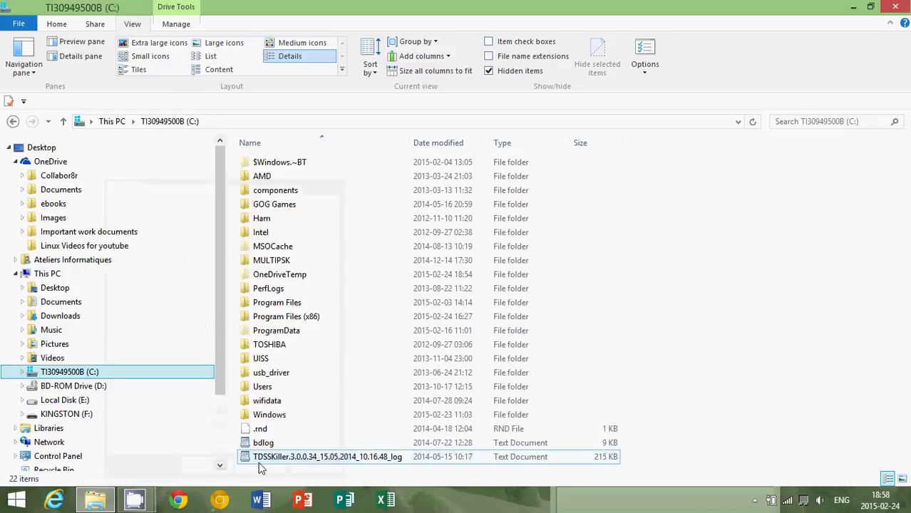
Step: Open KINGSTON (F:) Properties, check 2.48 GB used and 26.7 GB free, then close
left_click(73, 420)
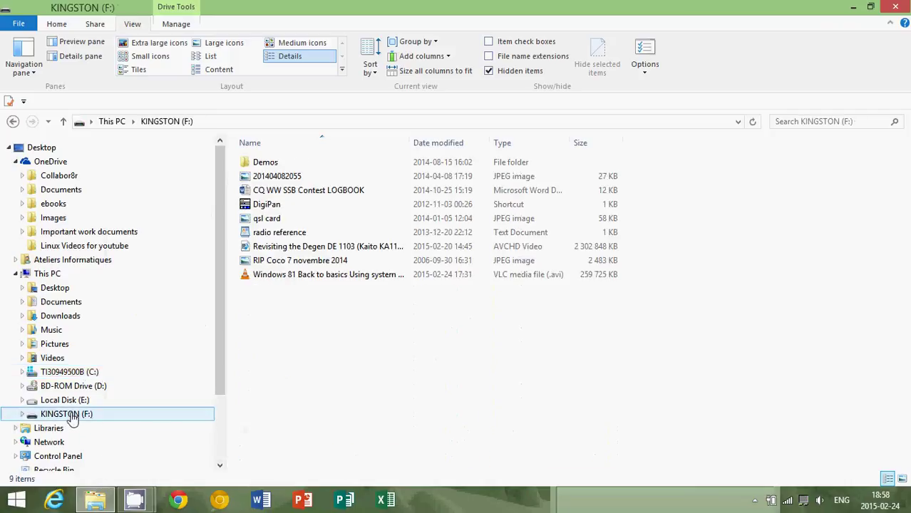
right_click(73, 420)
left_click(110, 404)
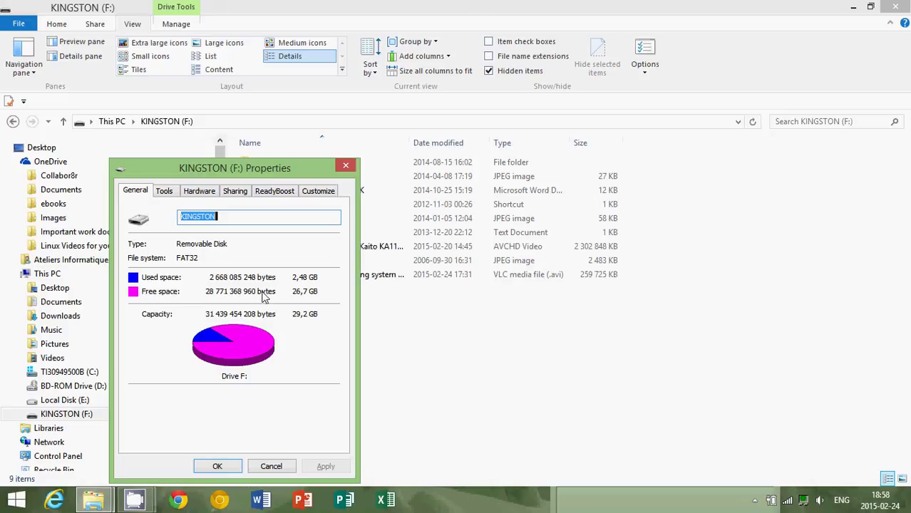
left_click(346, 165)
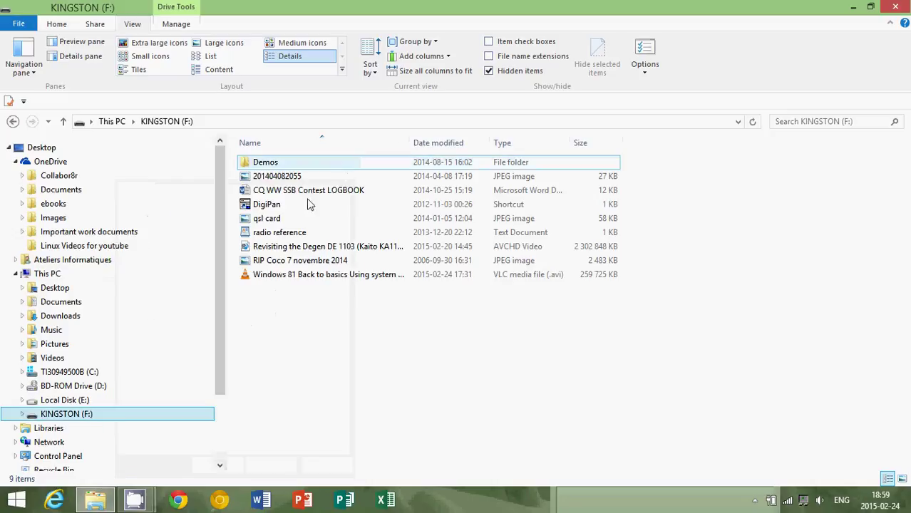
Step: Open Local Disk (E:) Properties, view 28.8 GB used and 425 MB free, then cancel
right_click(84, 405)
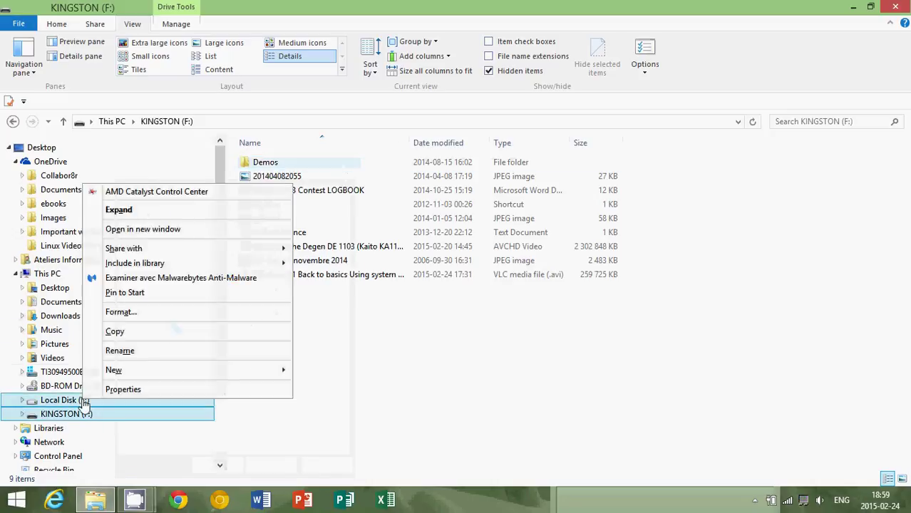
left_click(66, 403)
right_click(65, 404)
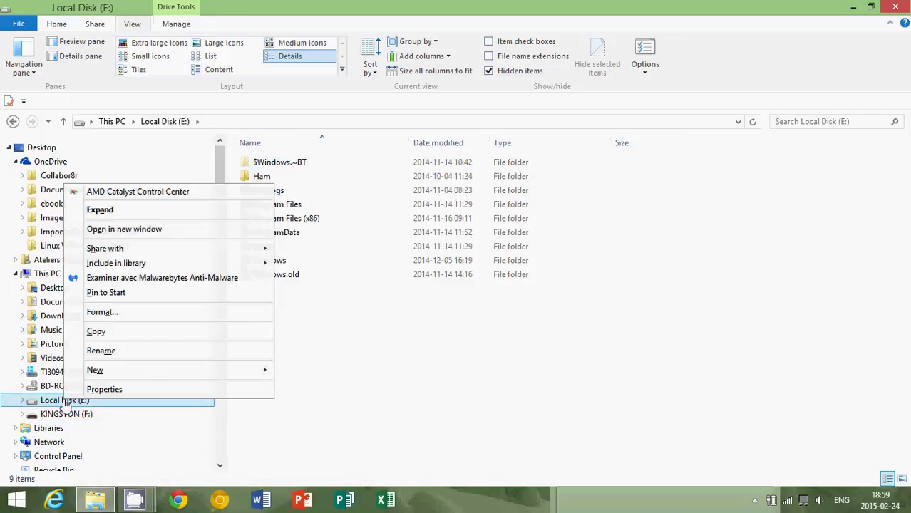
left_click(104, 390)
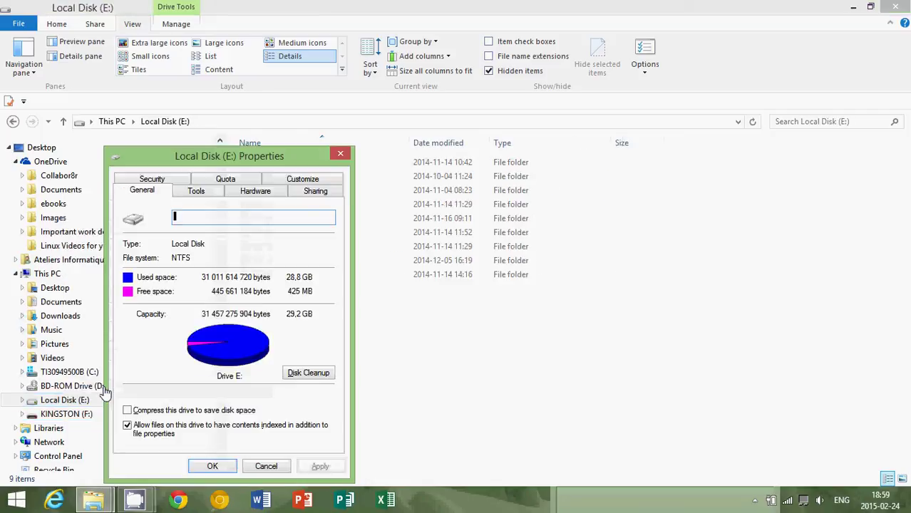
left_click(266, 468)
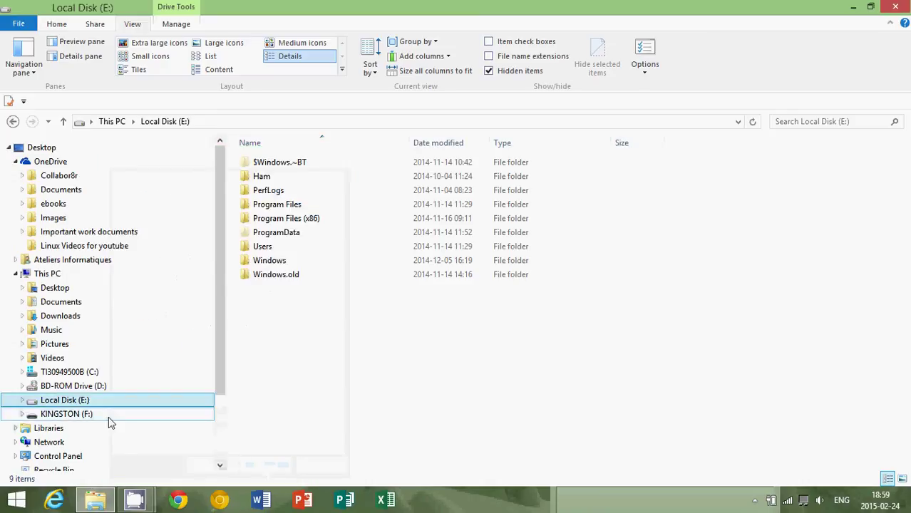
right_click(65, 375)
left_click(94, 360)
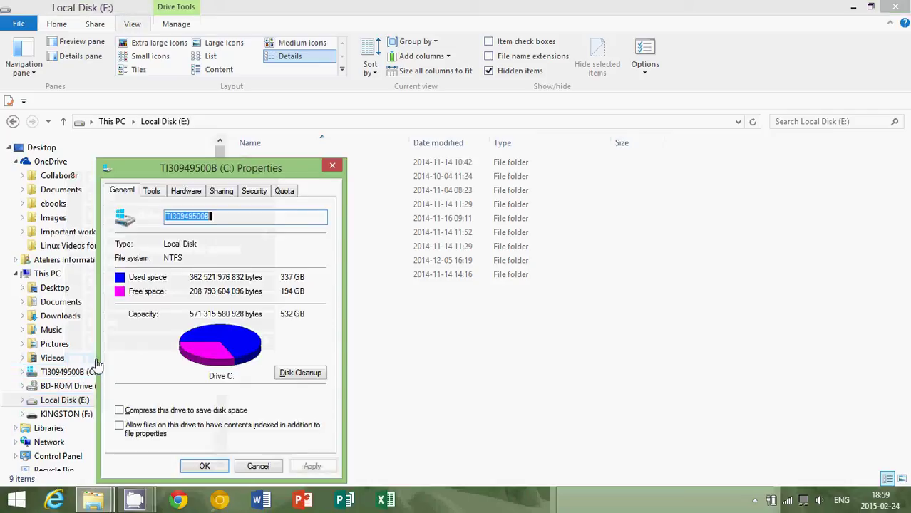
left_click(258, 466)
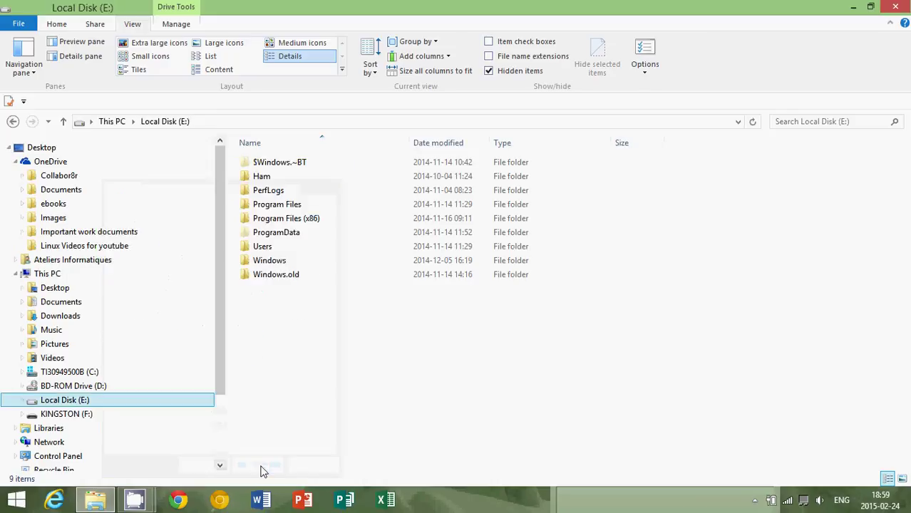
Step: Close File Explorer and return to the desktop via the Start screen's Desktop tile
left_click(898, 6)
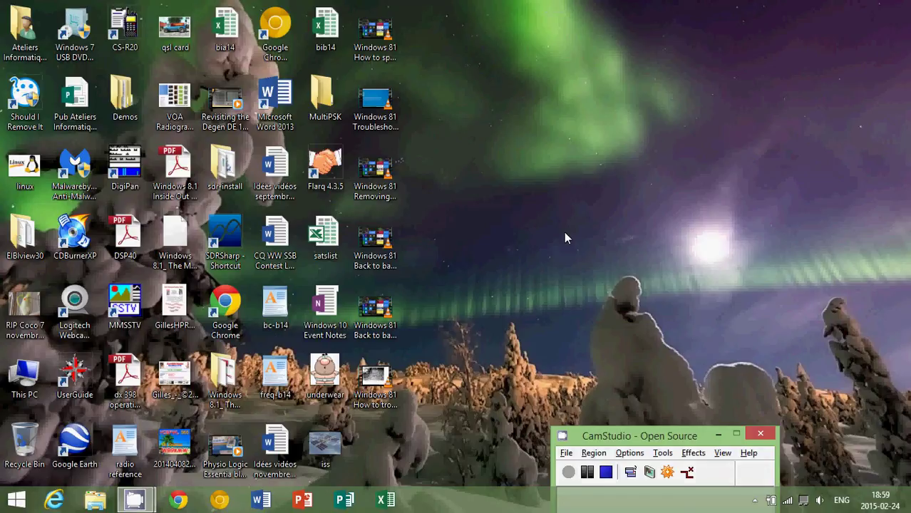
key("super")
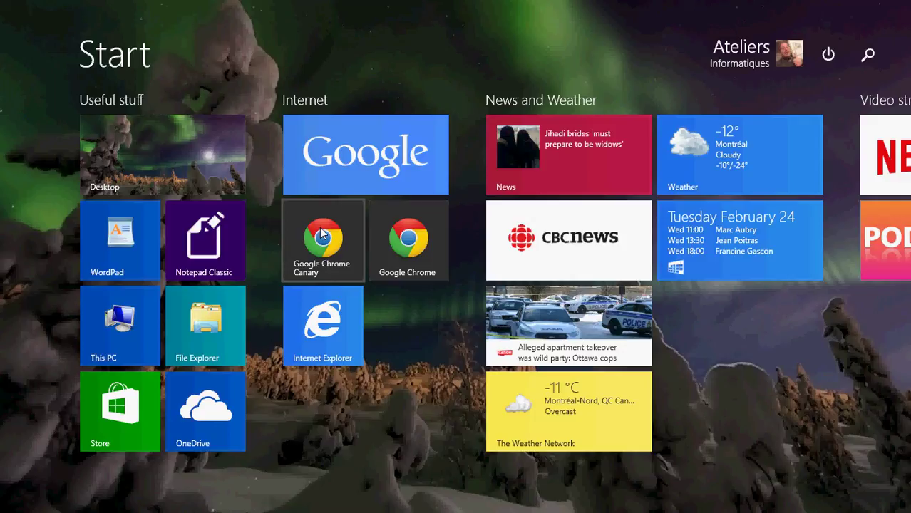
left_click(171, 163)
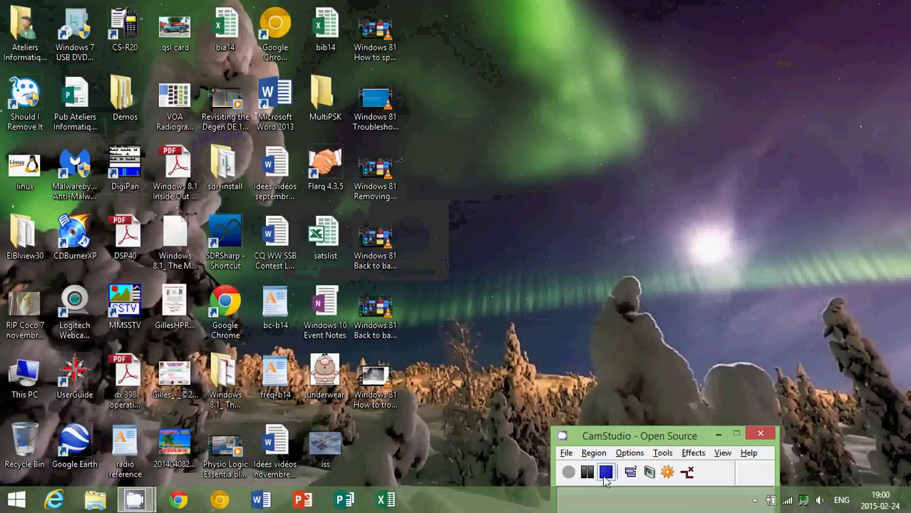